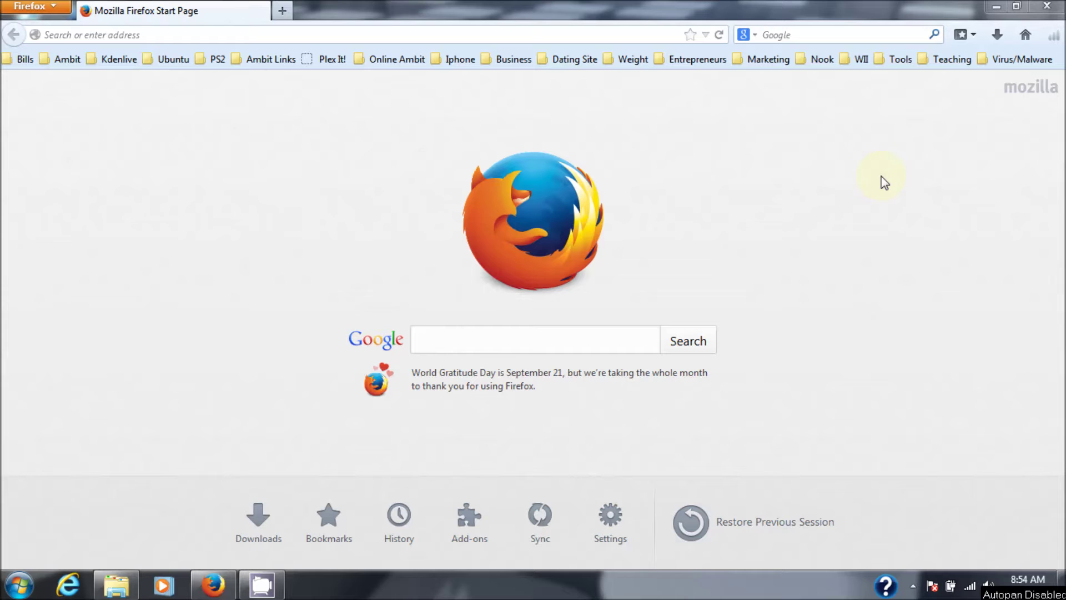
- Open the Malicious Software Removal Tool download page from the Tools bookmarks folder
click(892, 62)
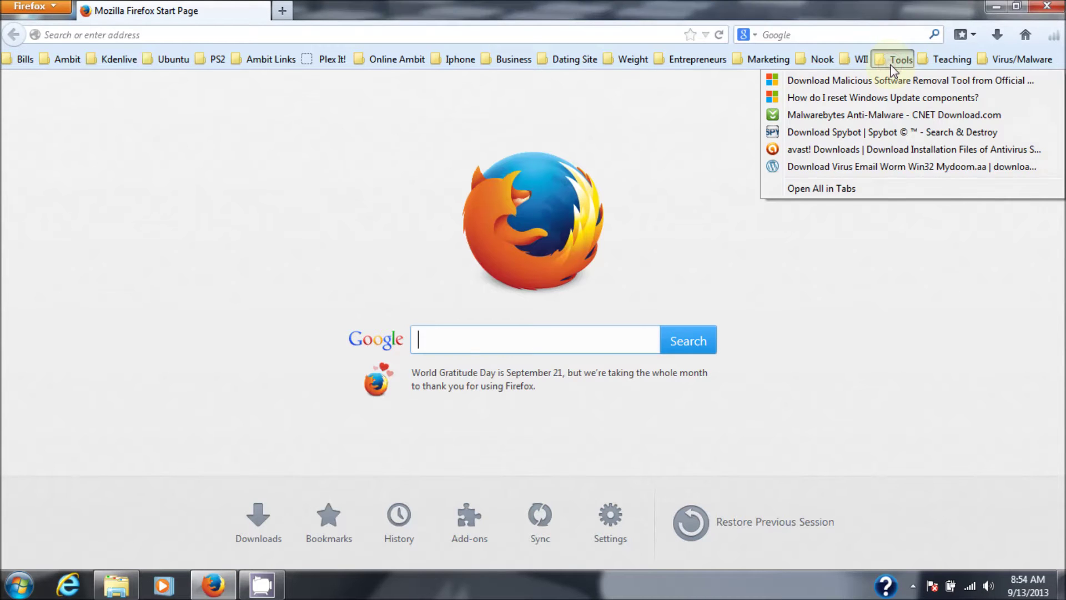
click(860, 80)
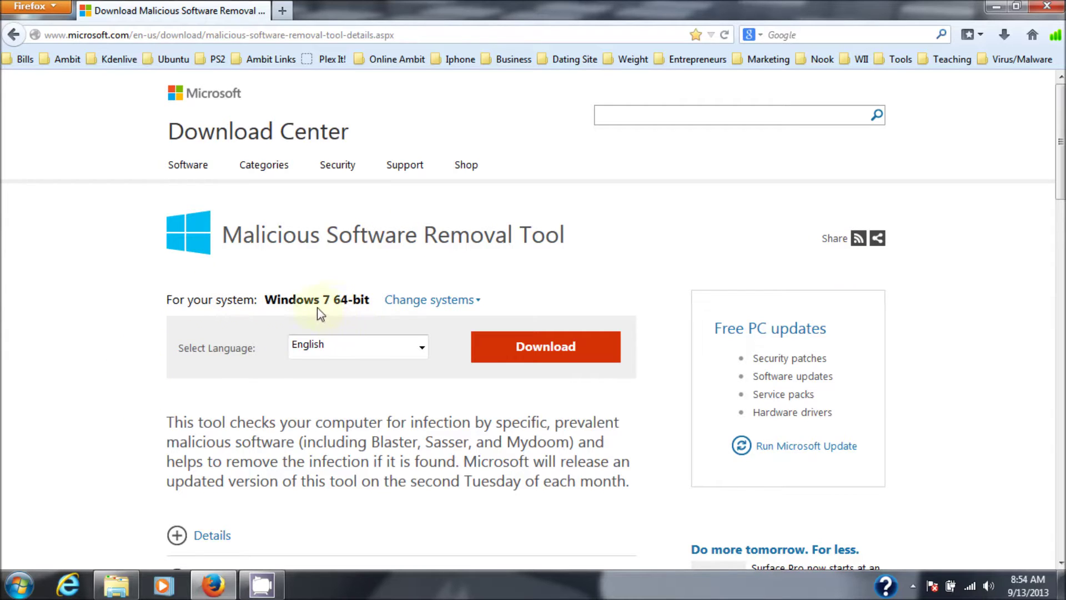
click(475, 302)
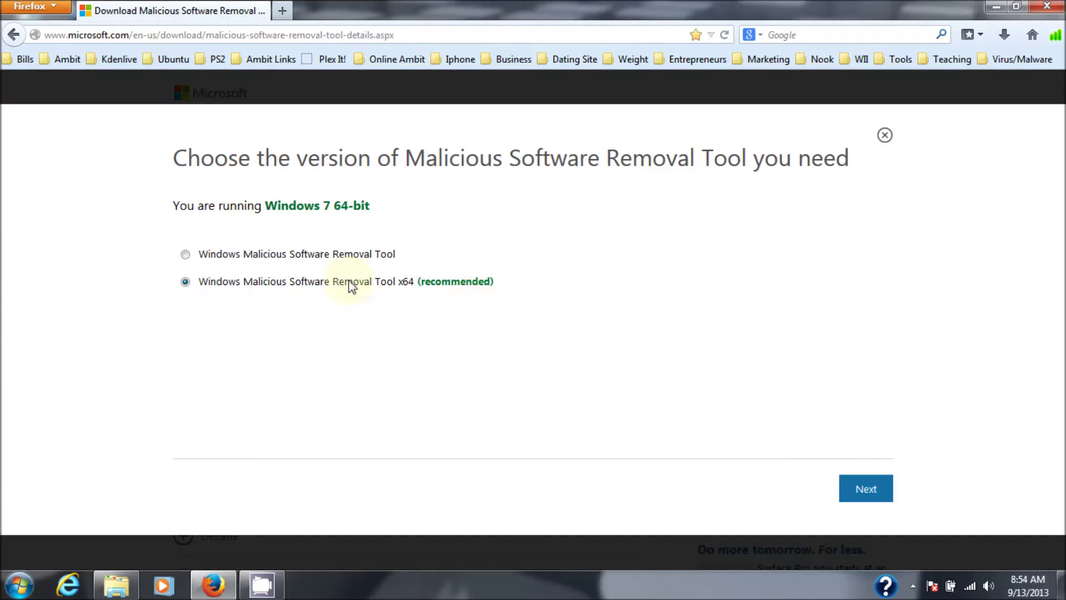
click(194, 256)
click(881, 496)
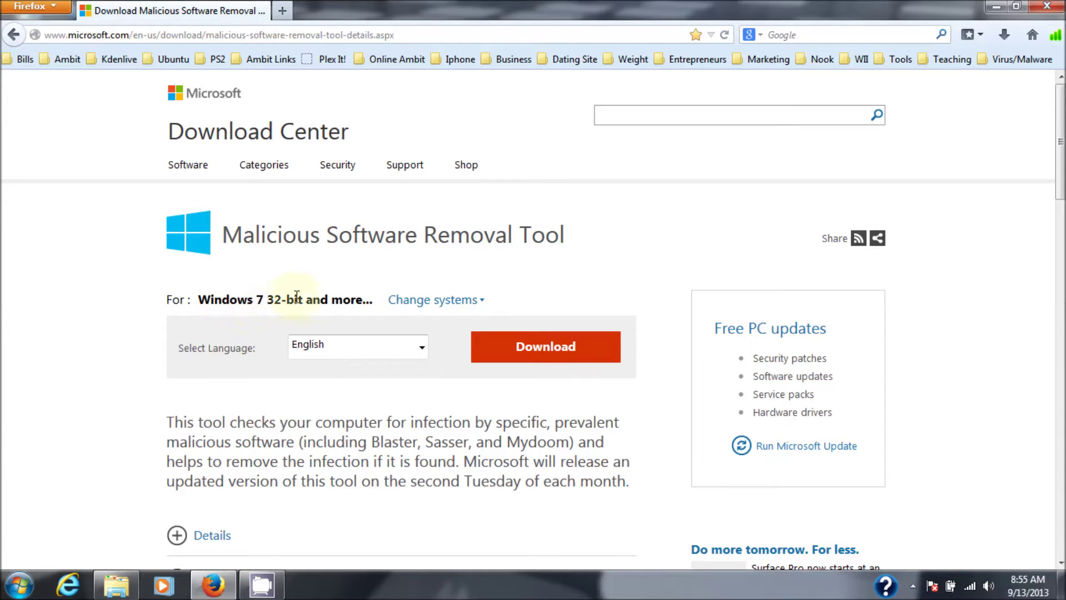
click(435, 313)
click(291, 284)
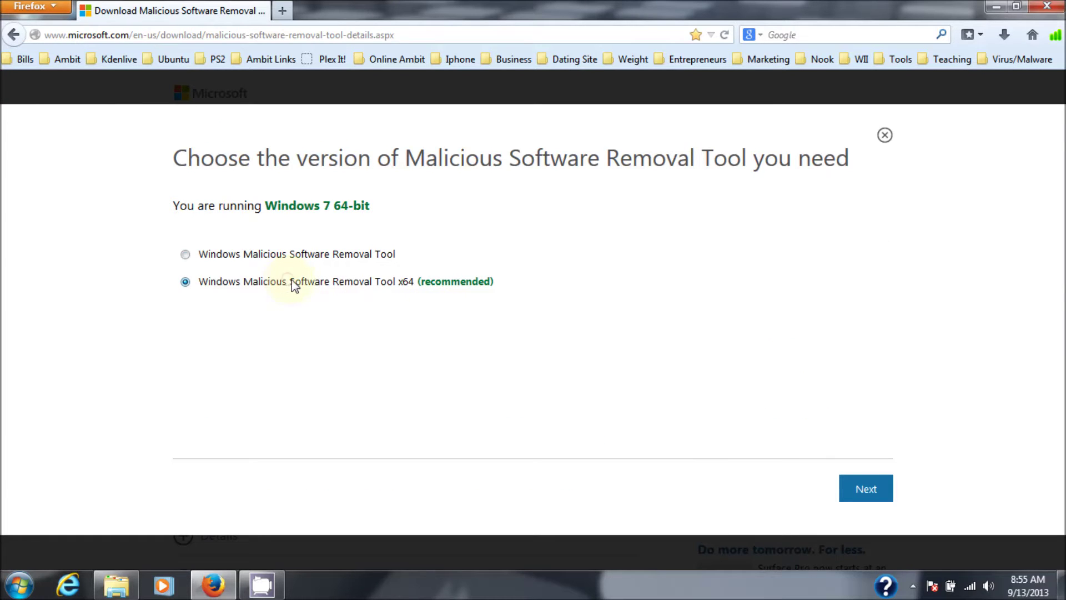
click(870, 493)
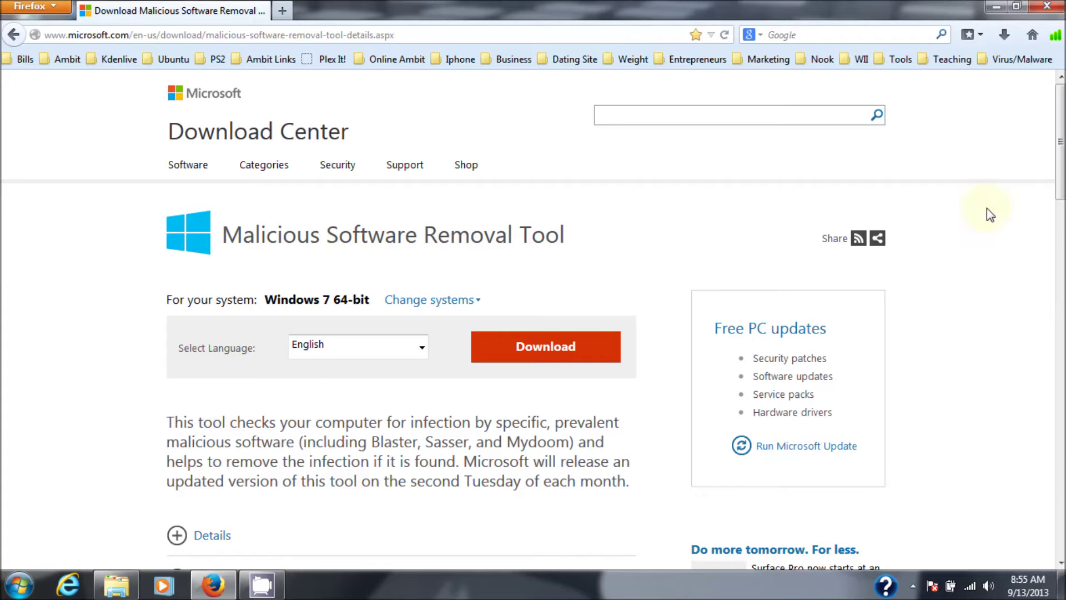
drag(1059, 183, 1061, 248)
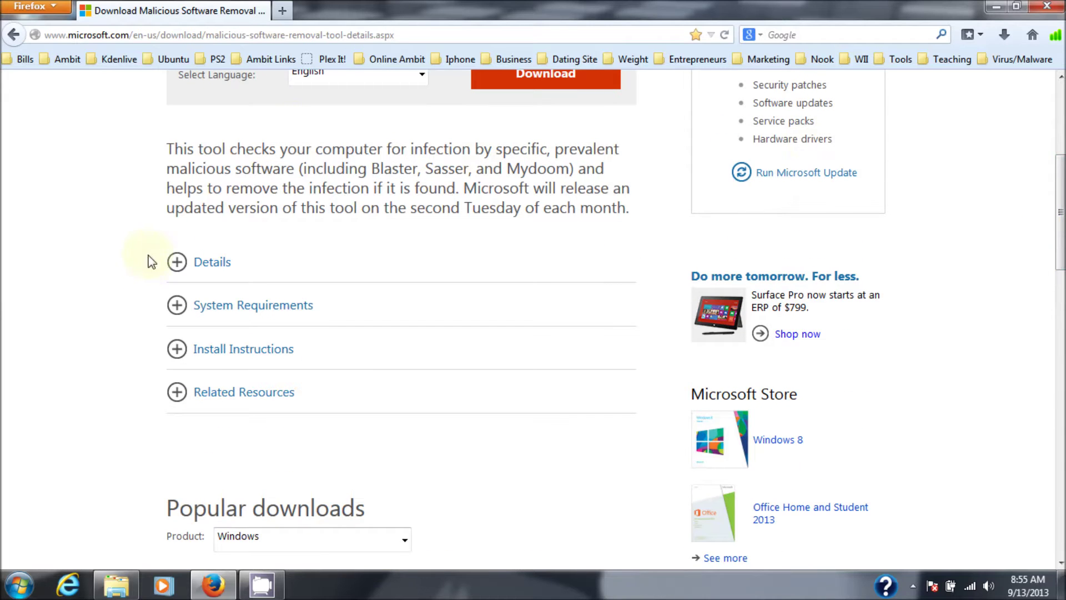
click(177, 261)
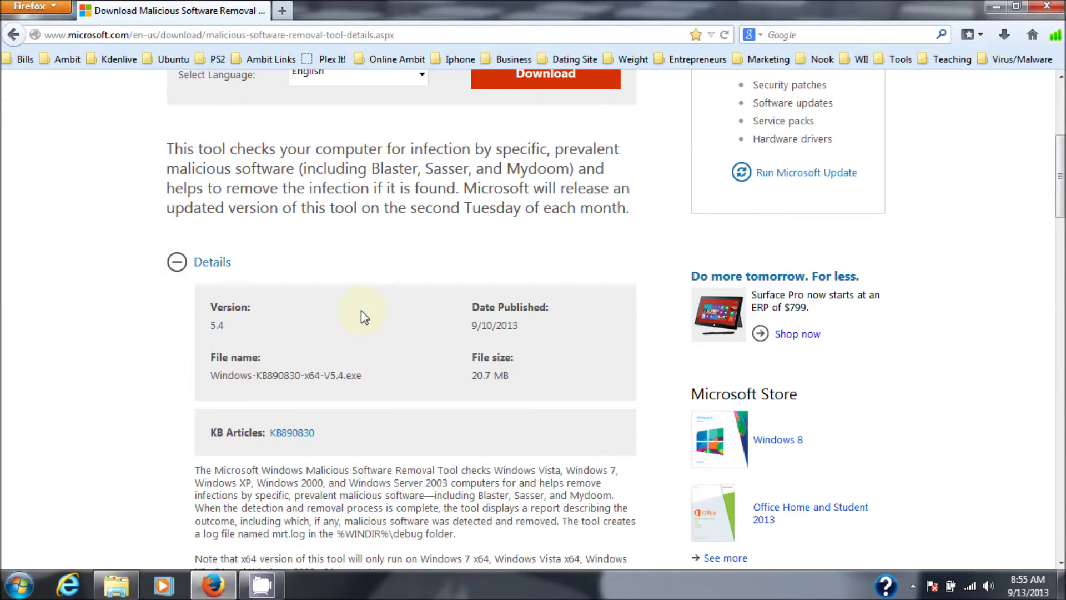
scroll(362, 314, down, 3)
scroll(360, 311, down, 5)
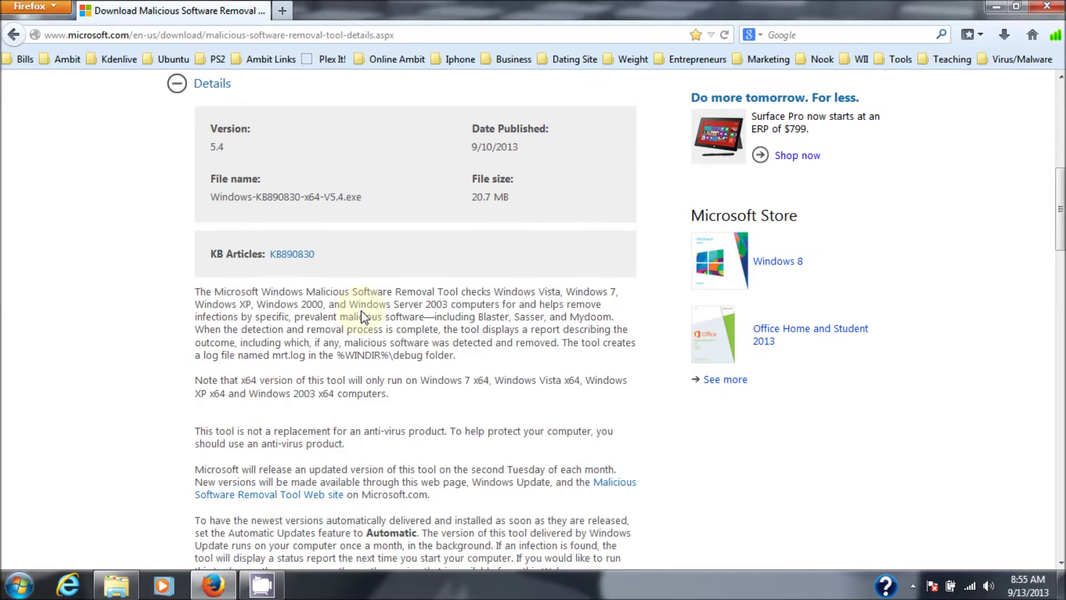
scroll(361, 312, down, 2)
scroll(361, 312, down, 3)
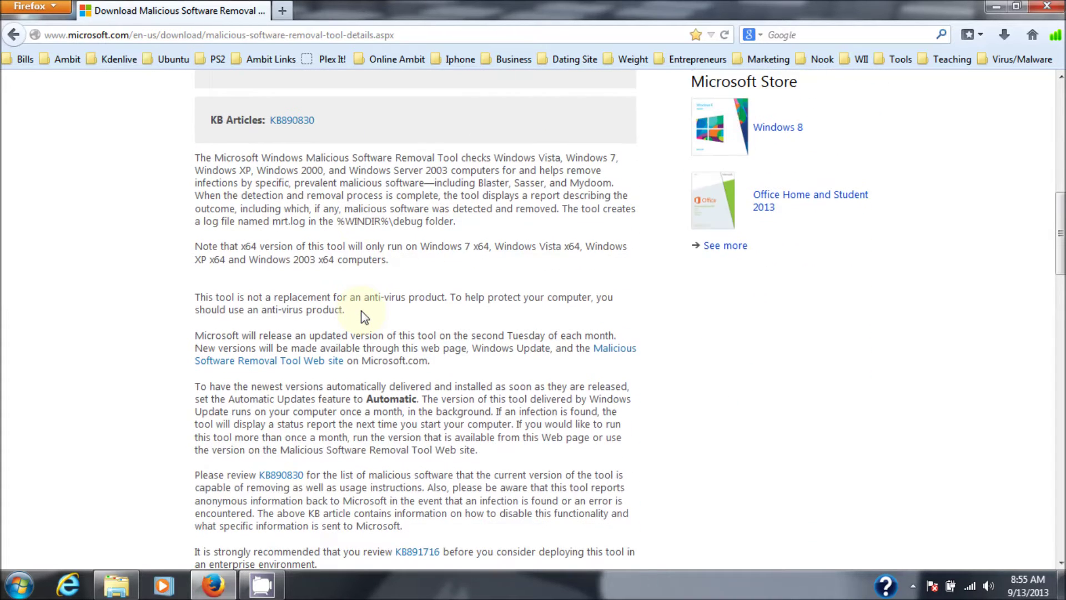
scroll(364, 317, down, 6)
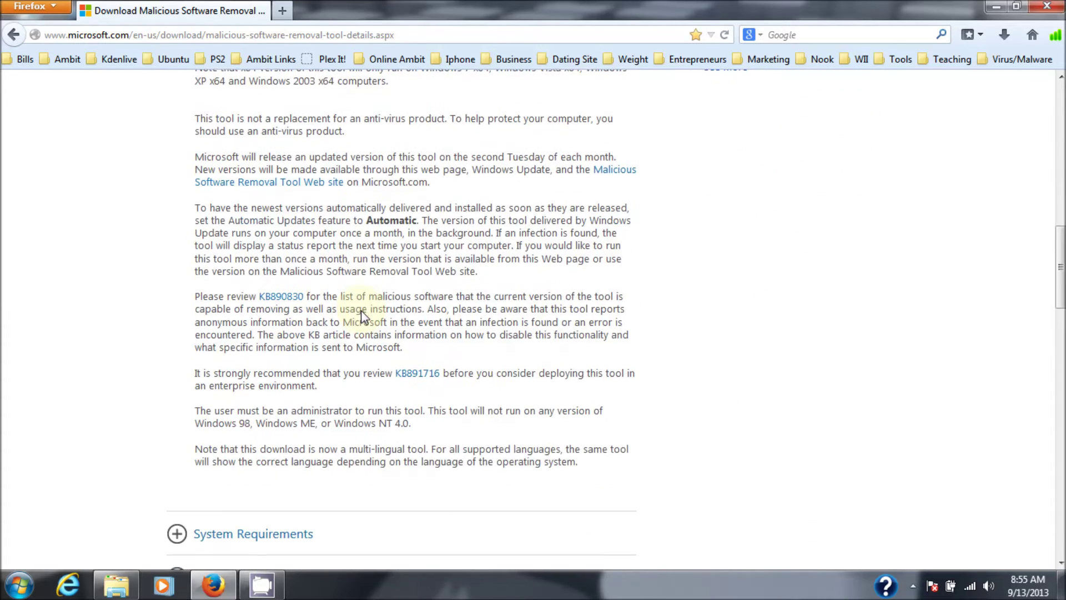
scroll(360, 312, up, 15)
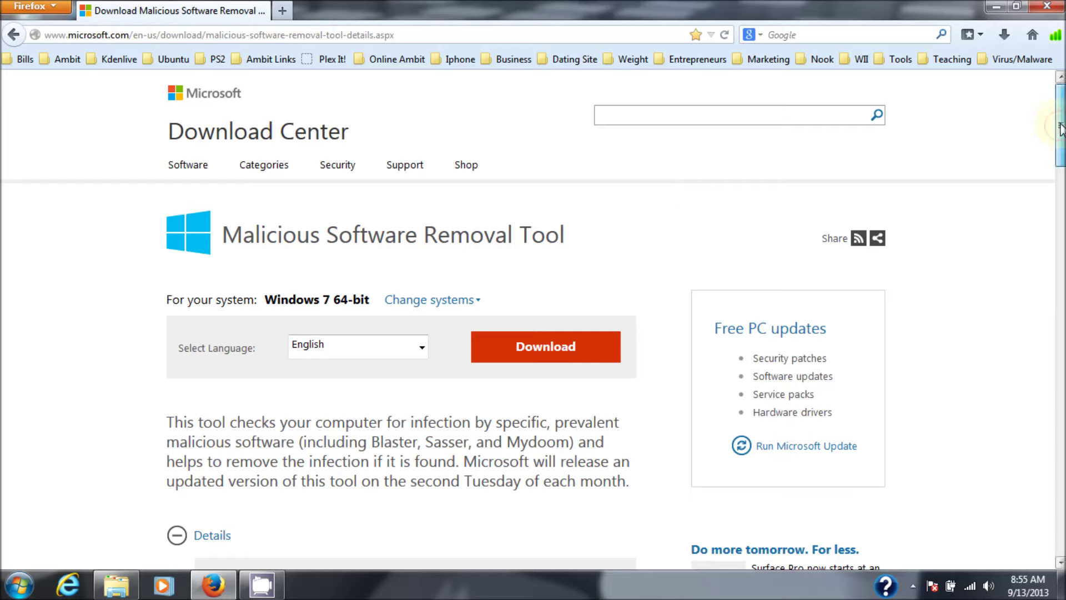
drag(1060, 125, 1060, 162)
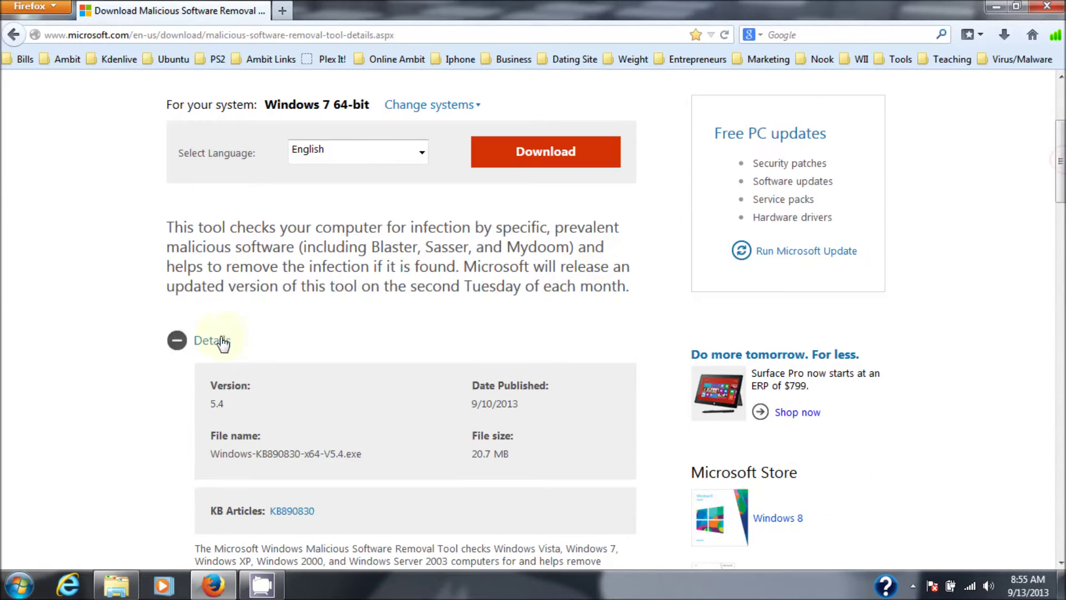
click(189, 344)
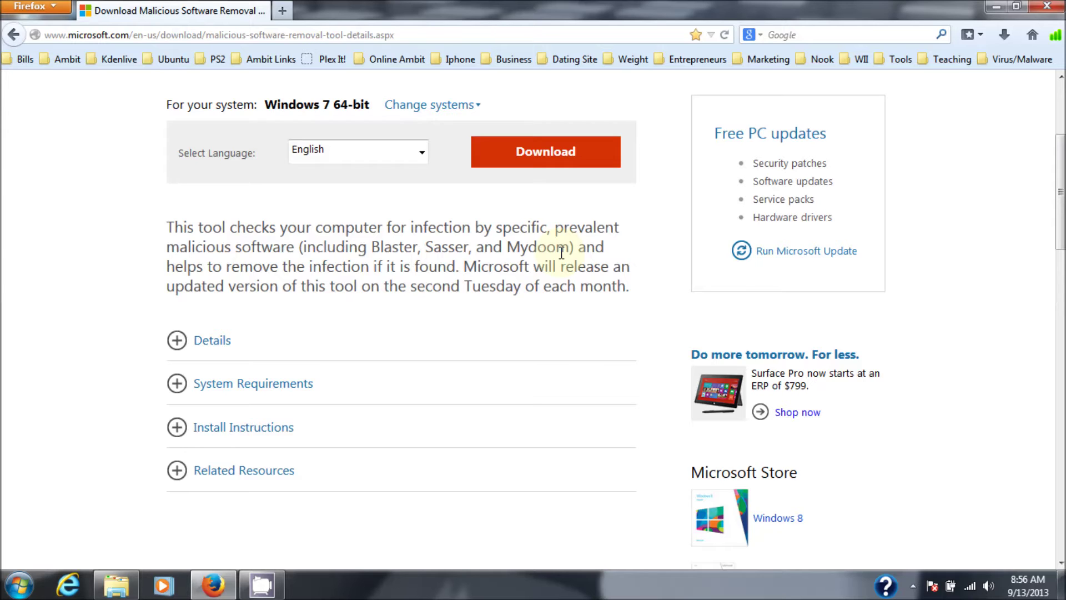
click(580, 153)
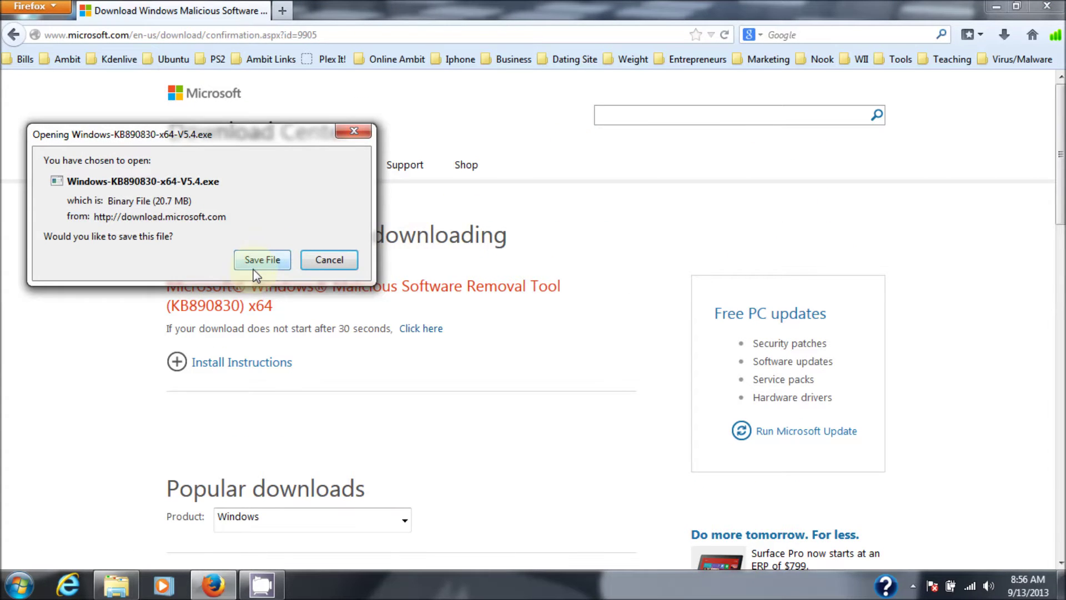
- Save Windows-KB890830-x64-V5.4.exe and run it from the Downloads panel once finished
click(259, 262)
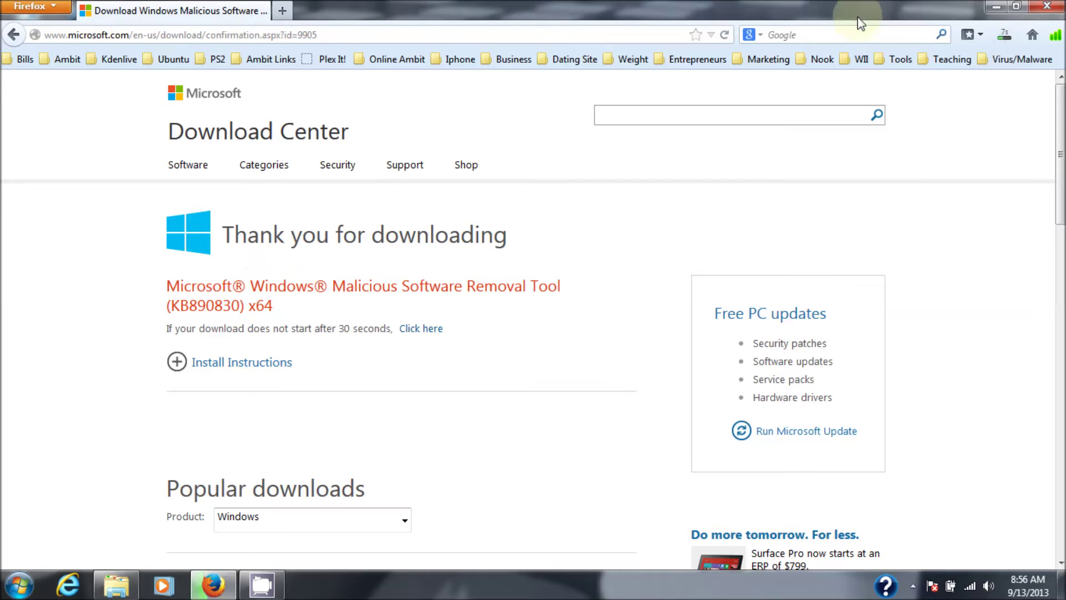
click(1004, 34)
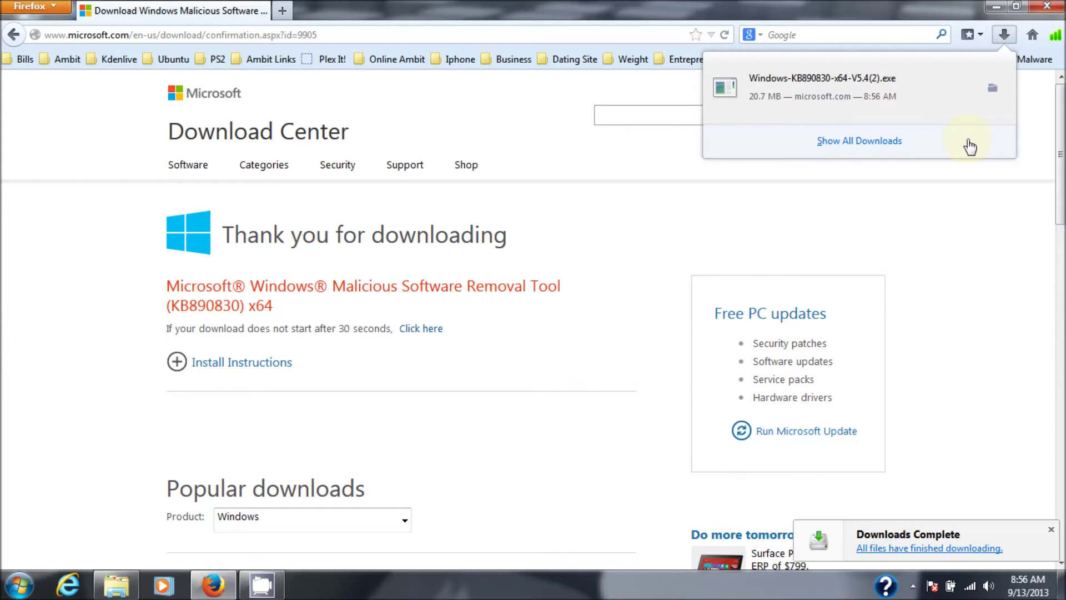
click(857, 93)
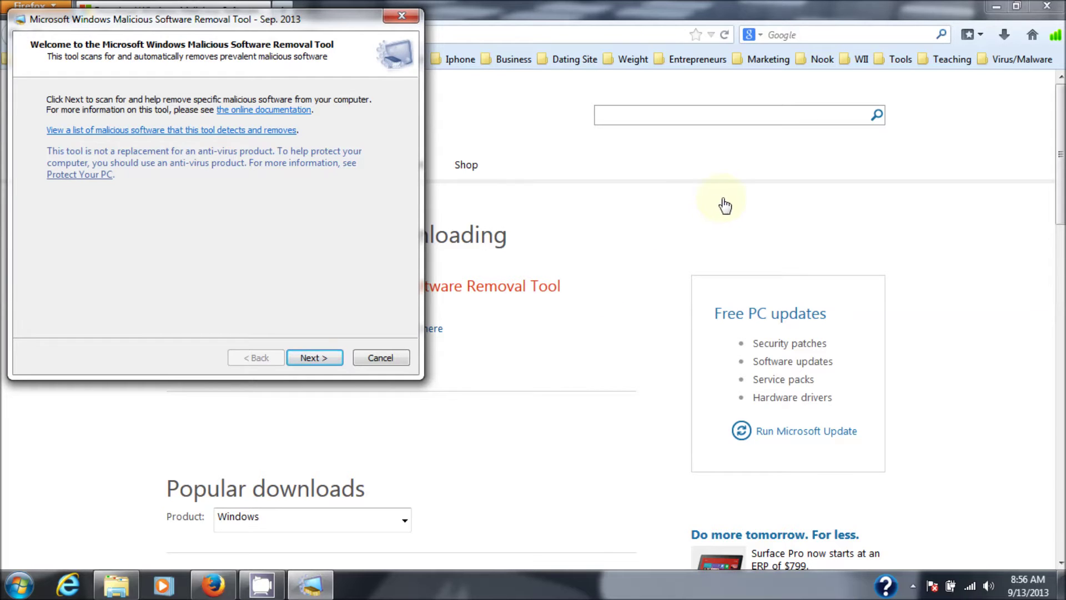
- Close Firefox and move the MSRT welcome window to the middle of the screen
click(1049, 7)
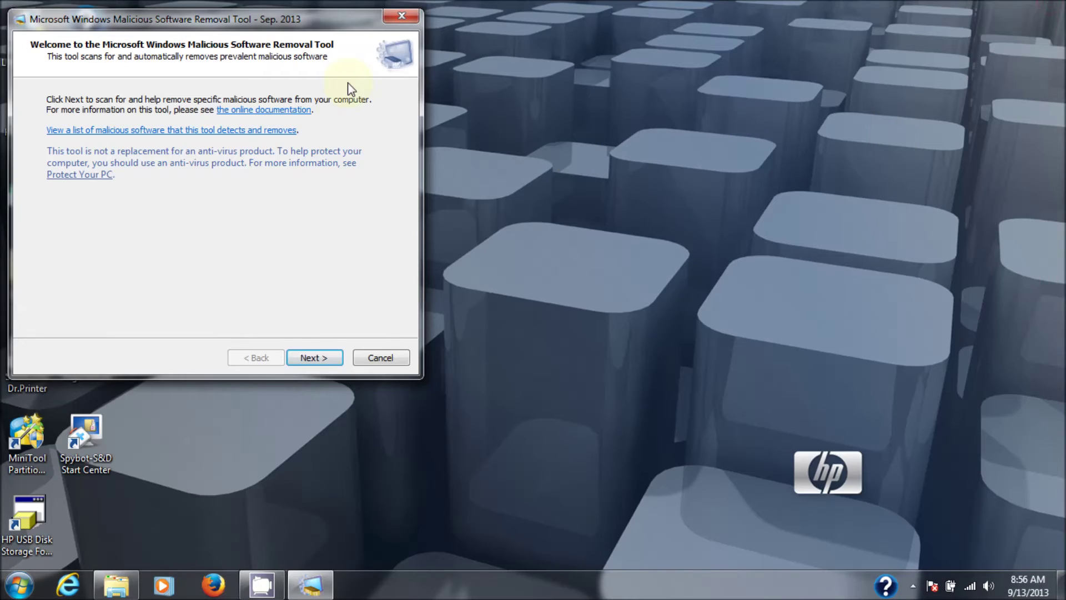
drag(316, 18, 709, 76)
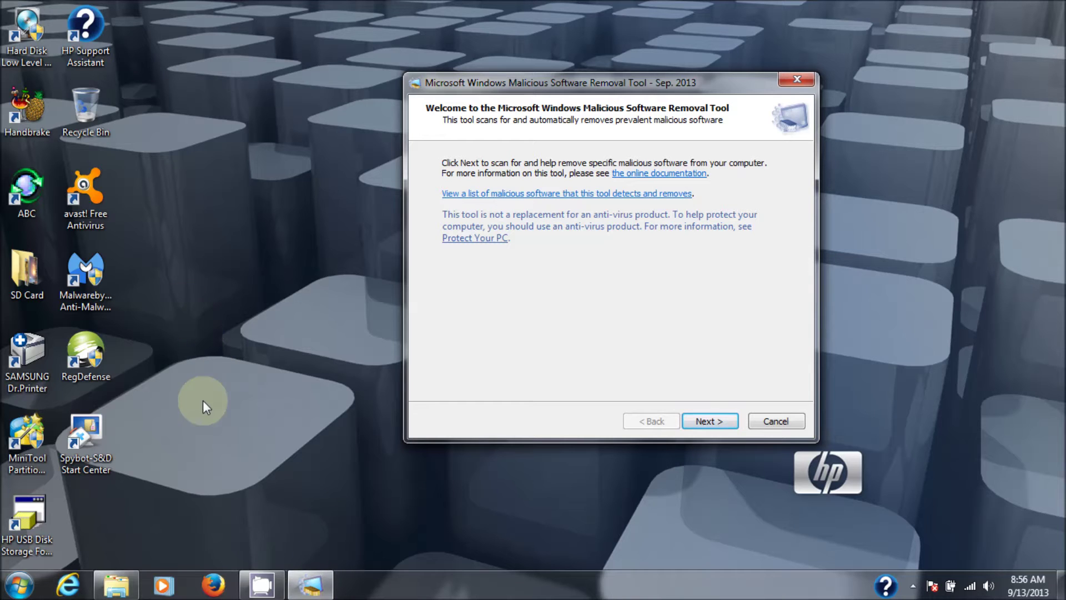
- Extract the Email-Mydoom zip with its password into an Email-Mydoom-downloadviruss.wordpress.com folder in Downloads
click(116, 583)
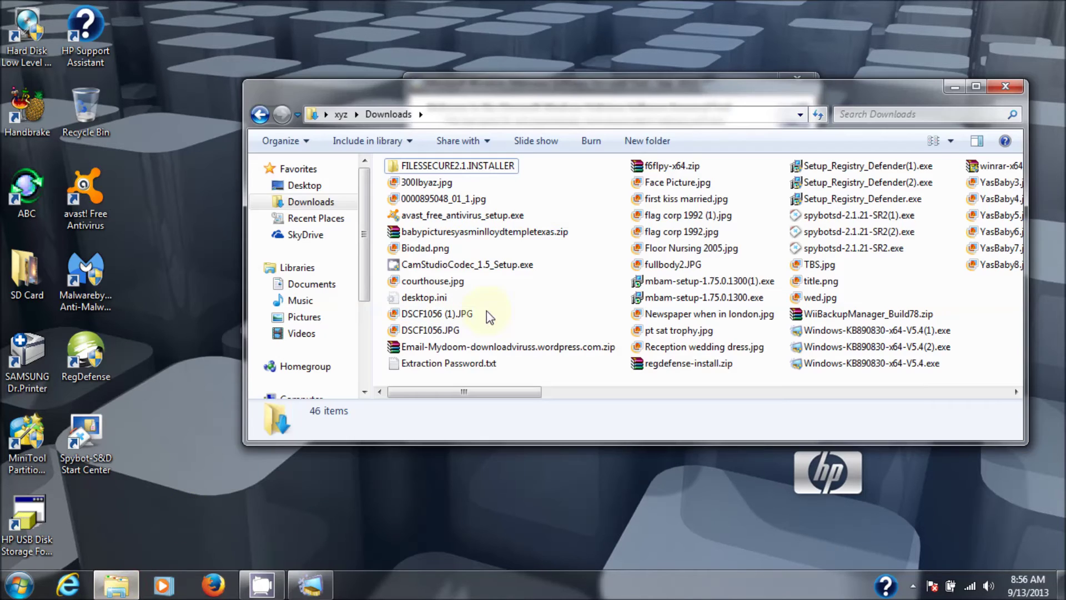
double_click(498, 347)
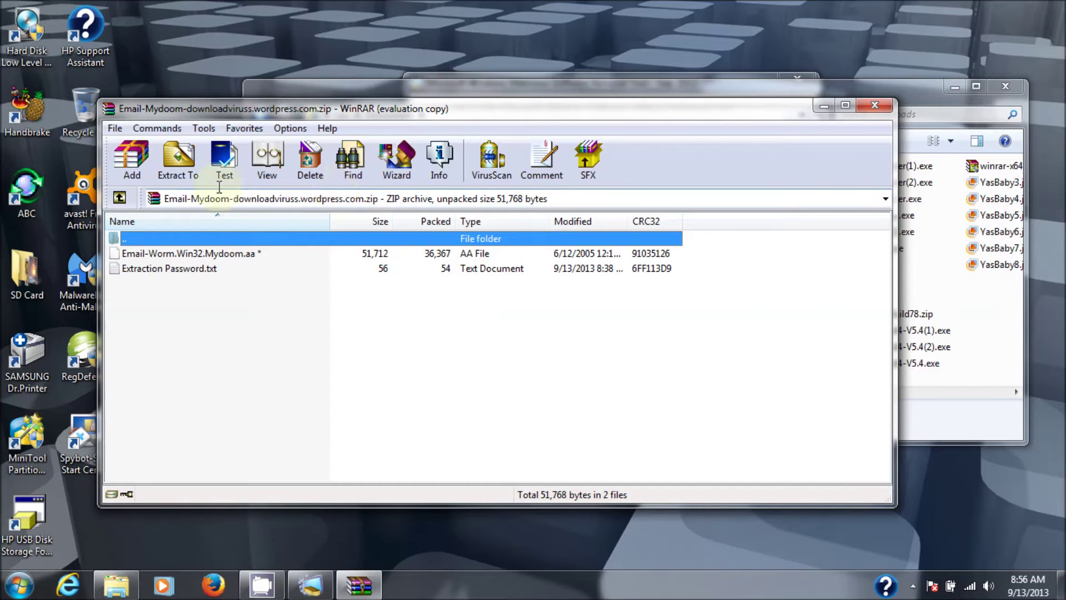
click(172, 158)
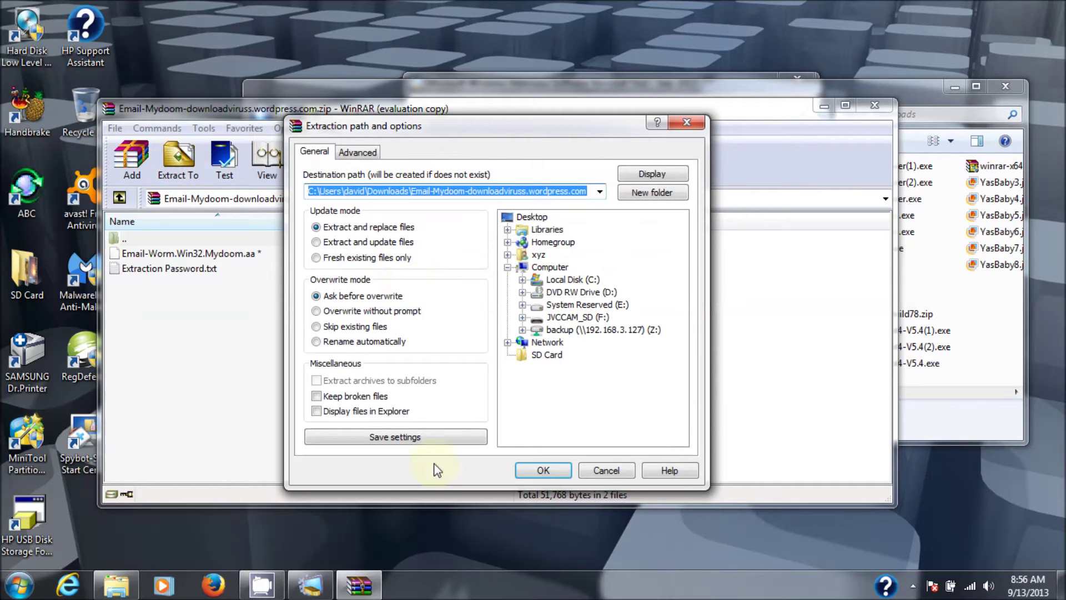
click(542, 470)
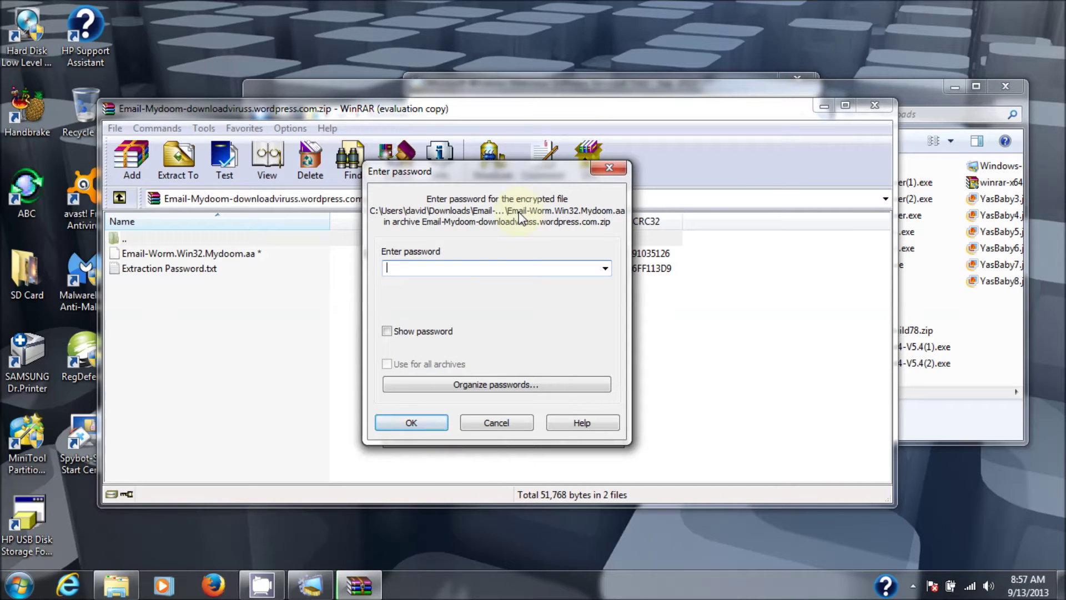
key(ctrl+v)
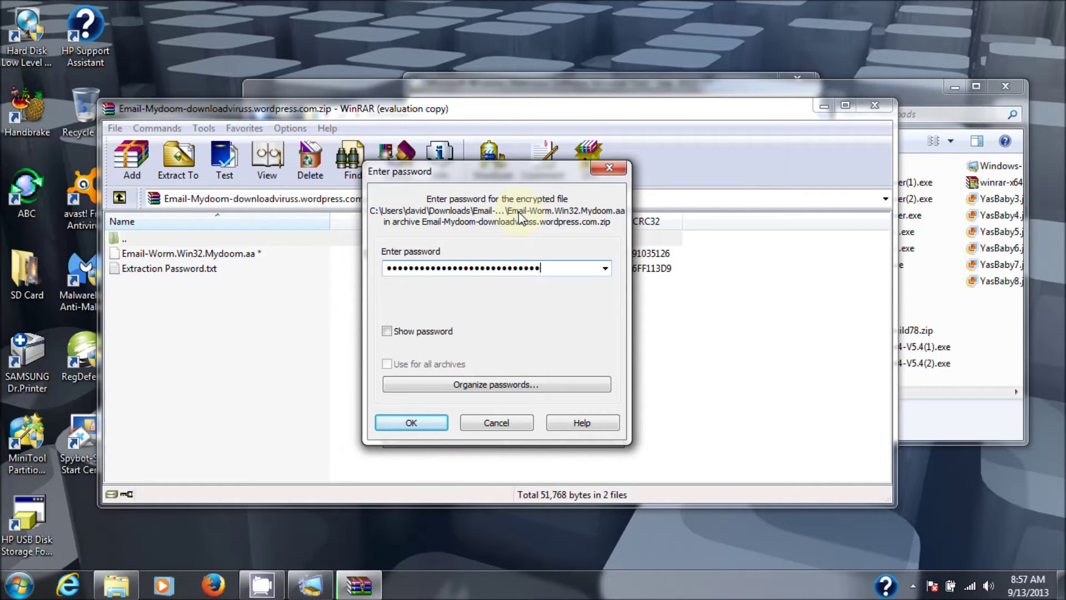
click(411, 423)
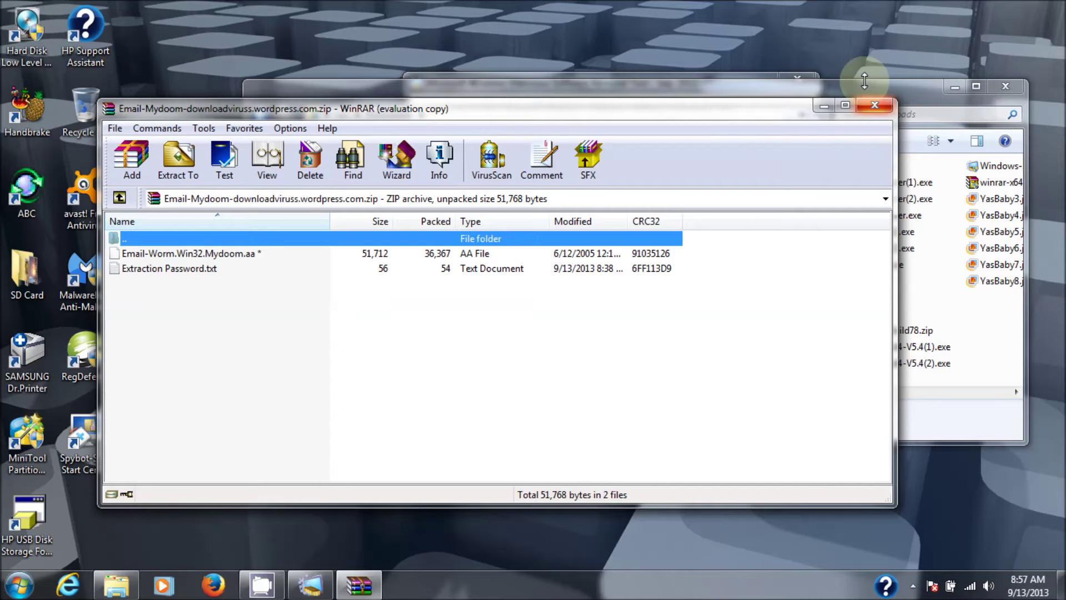
click(874, 105)
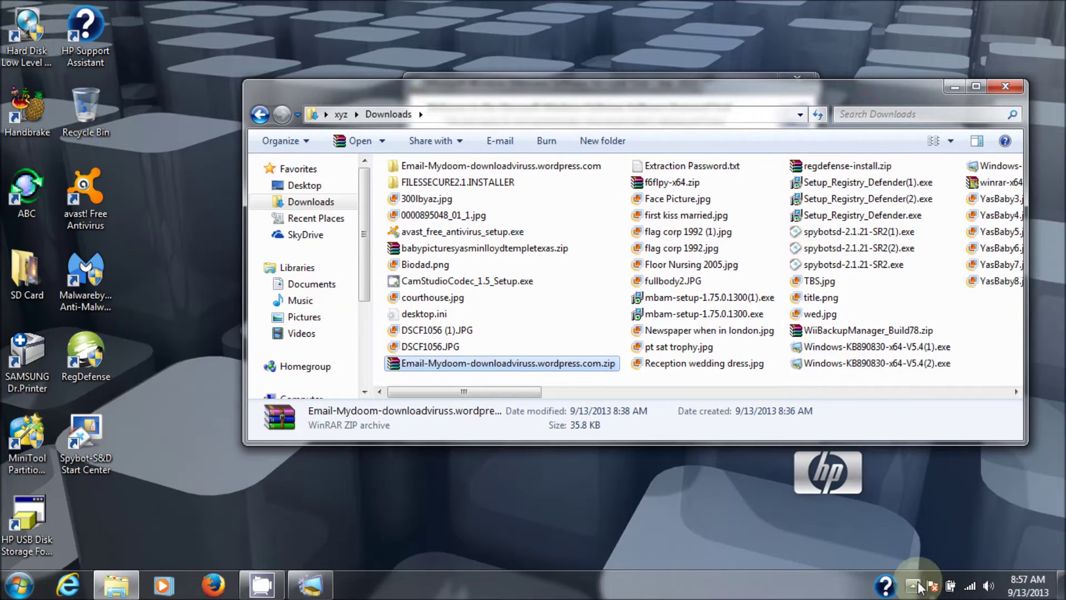
- Close the Downloads Explorer window so only the MSRT welcome screen remains
click(916, 587)
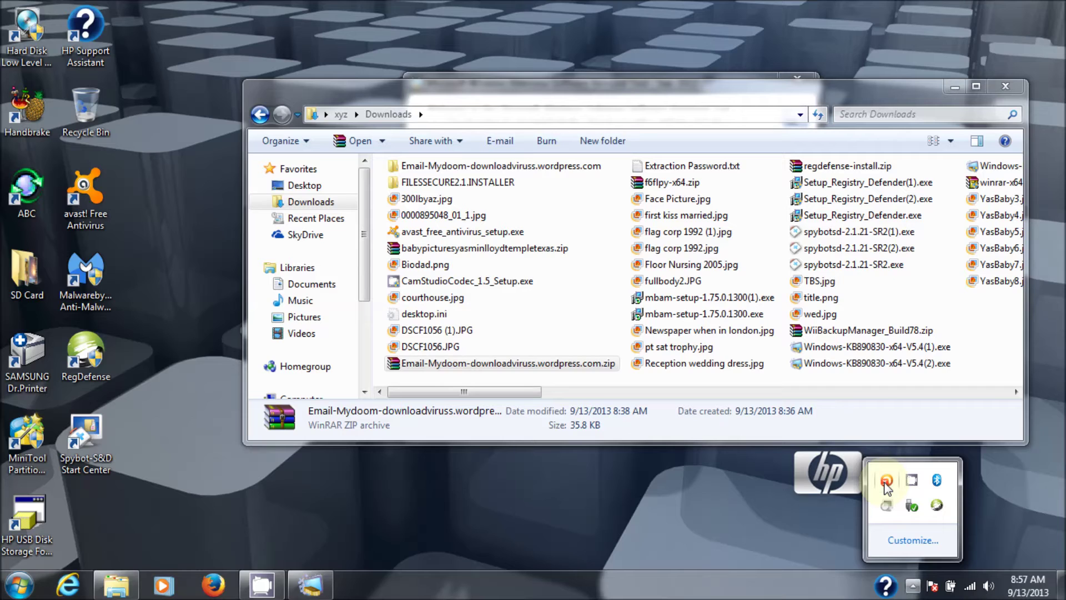
click(997, 88)
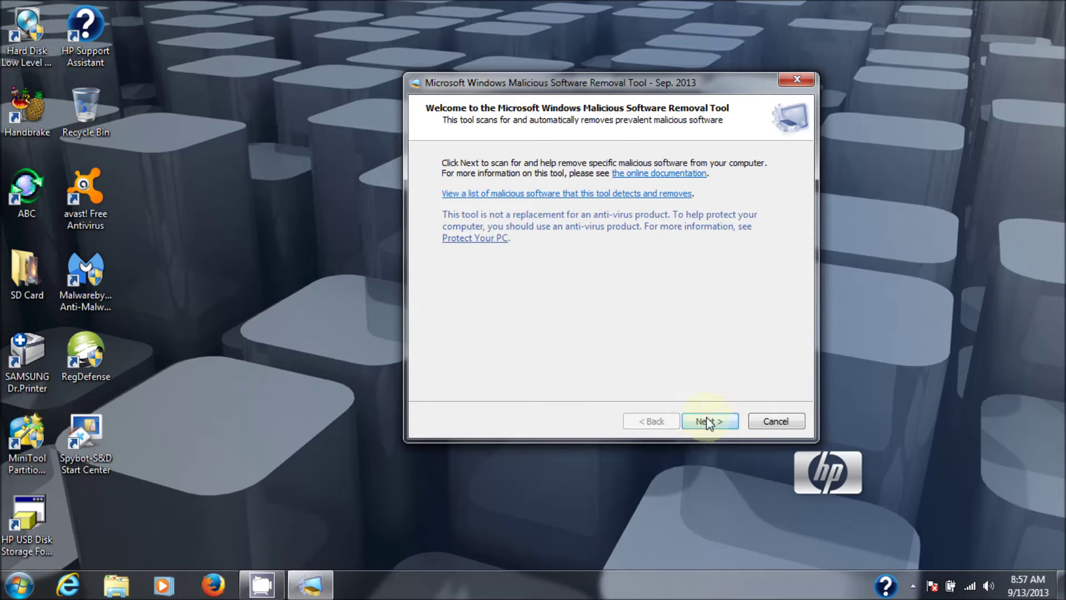
- Choose Full scan in the MSRT wizard and start scanning the entire system
drag(586, 84, 408, 105)
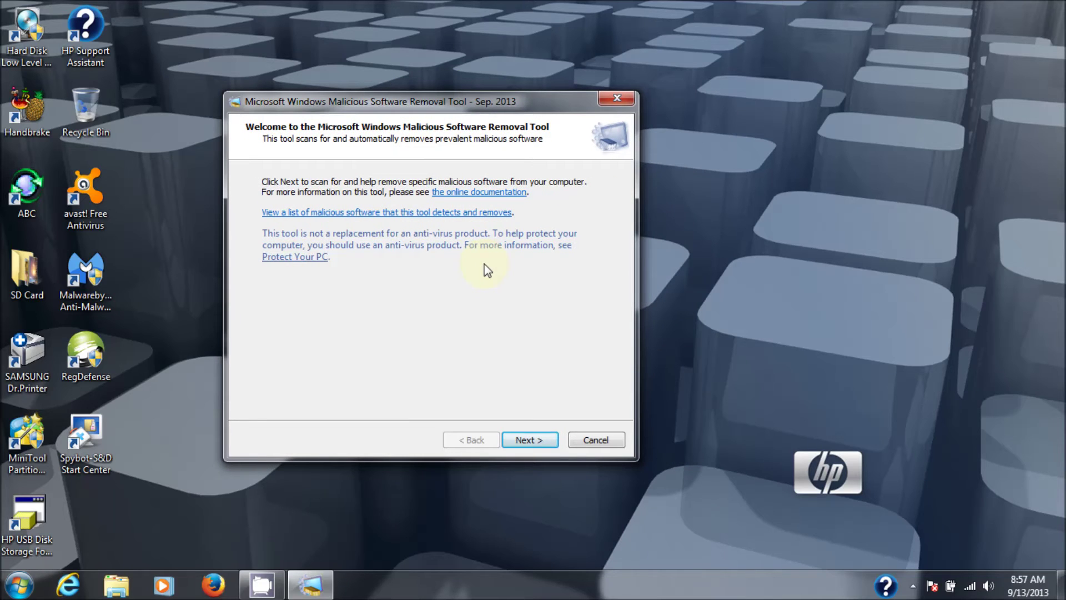
click(522, 439)
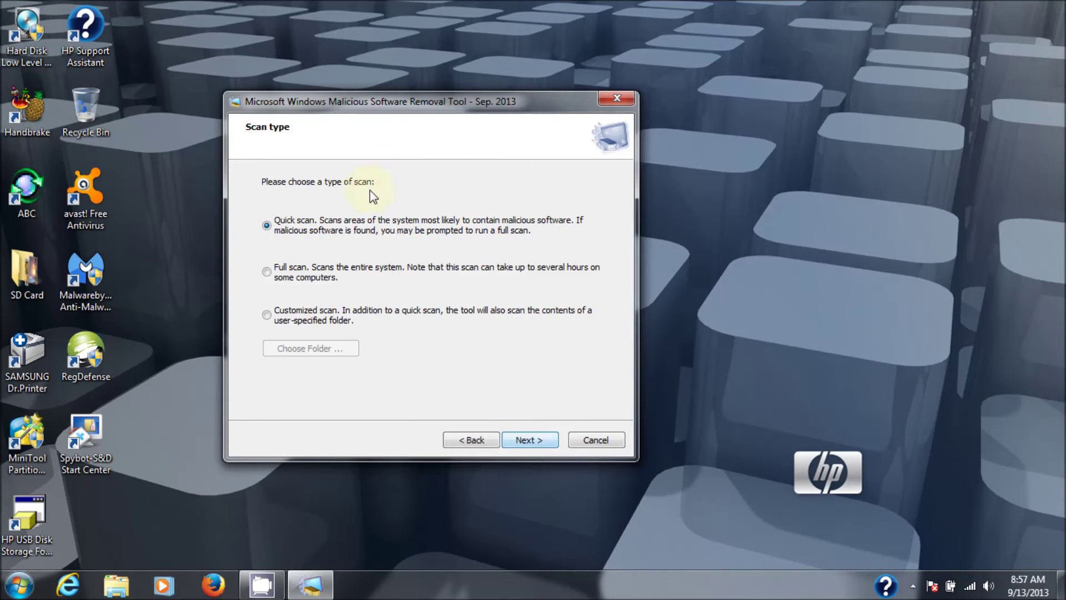
click(268, 273)
click(535, 443)
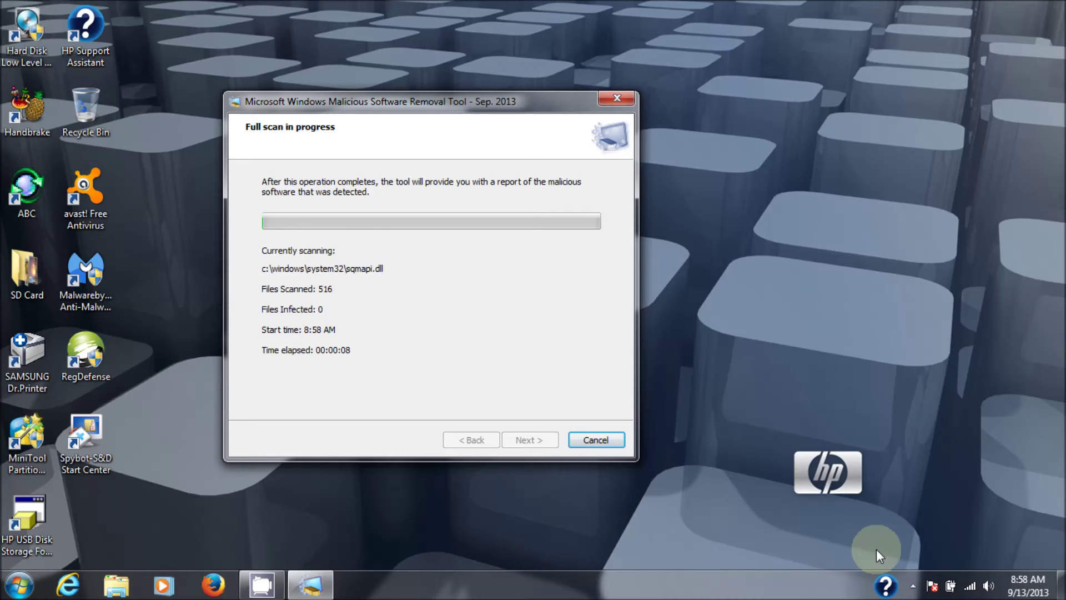
- Pause the screen recorder from the notification area while the full scan finishes
click(913, 587)
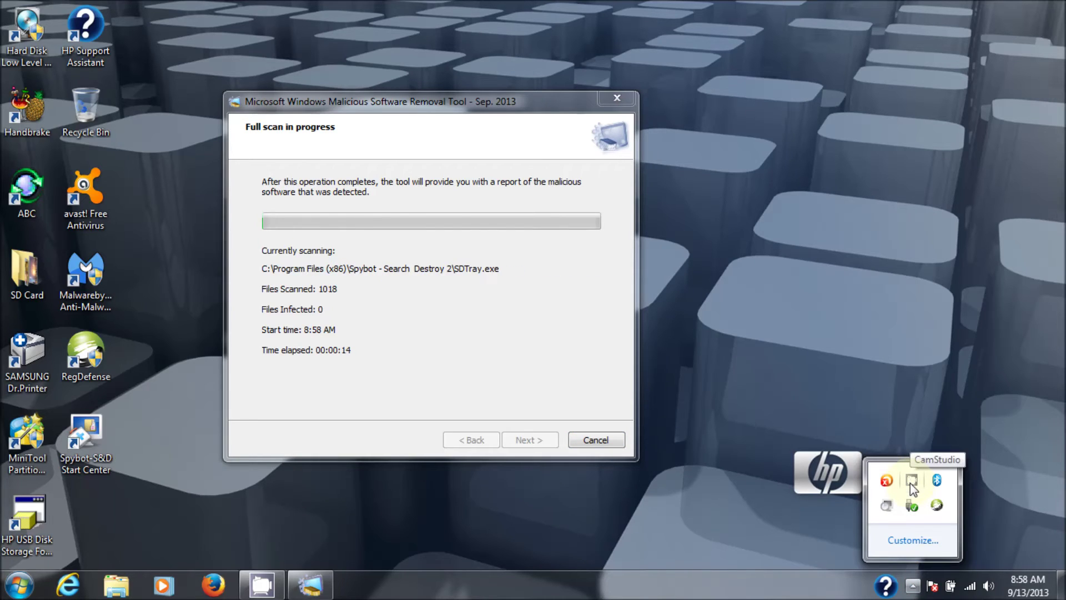
right_click(911, 481)
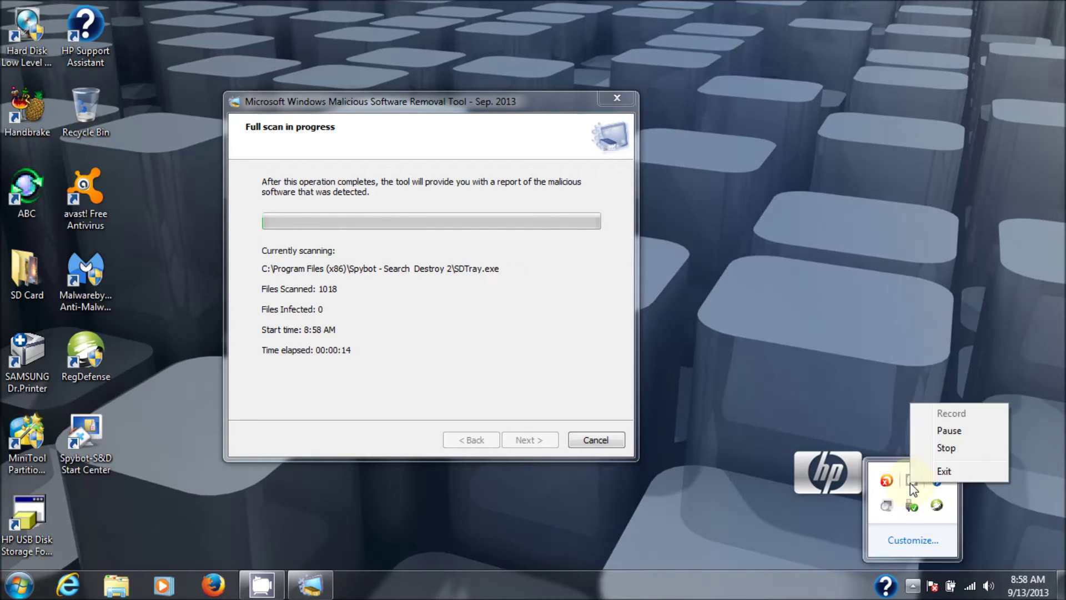
click(935, 434)
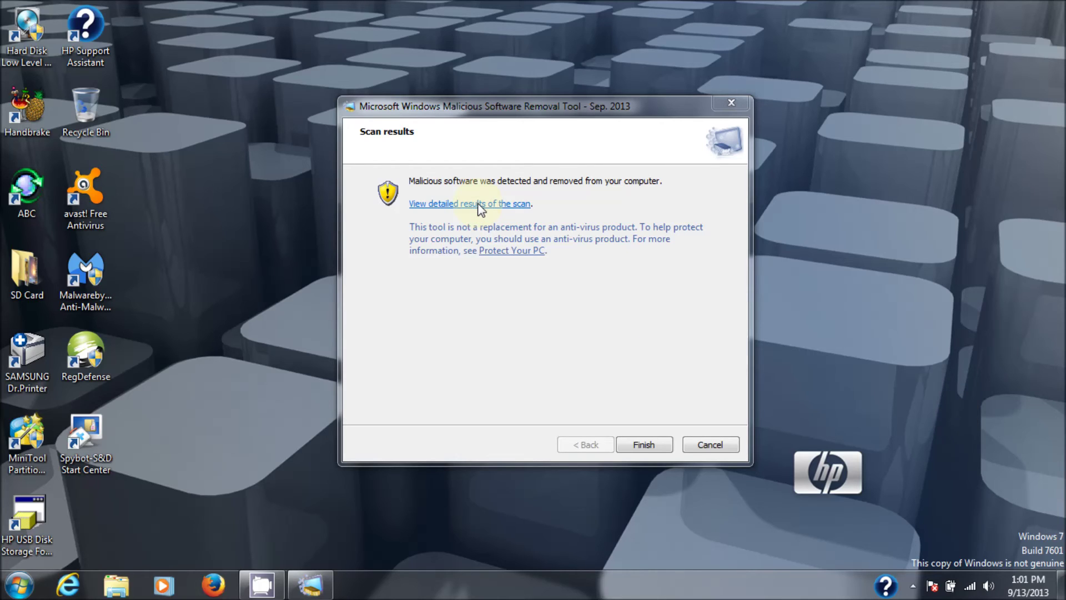
- Open the detailed scan results and scroll the list showing Win32/Mydoom as Removed
click(495, 204)
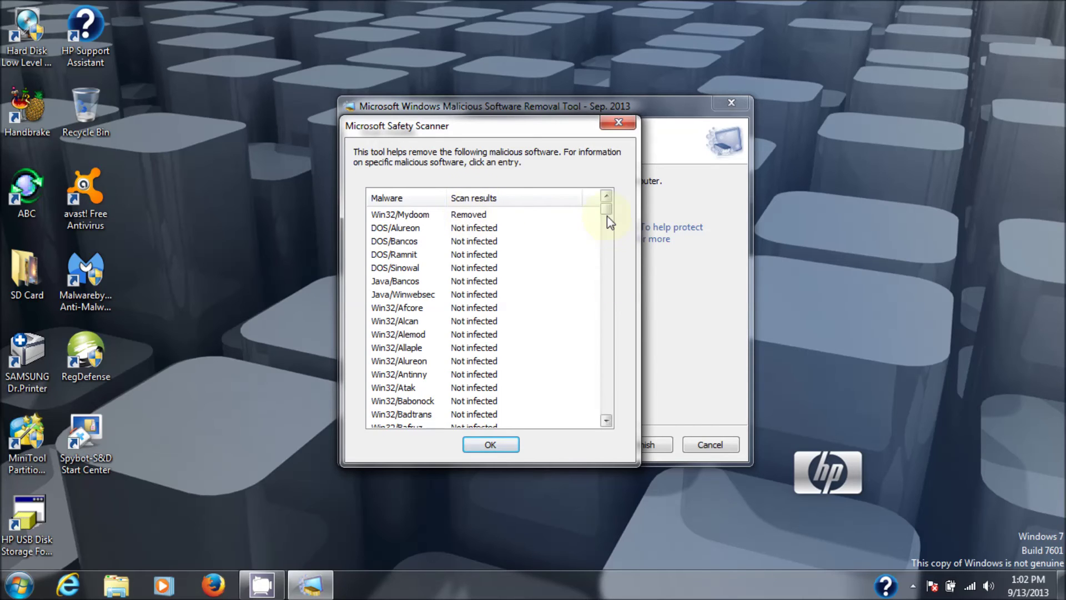
scroll(607, 213, down, 1)
drag(607, 213, 595, 186)
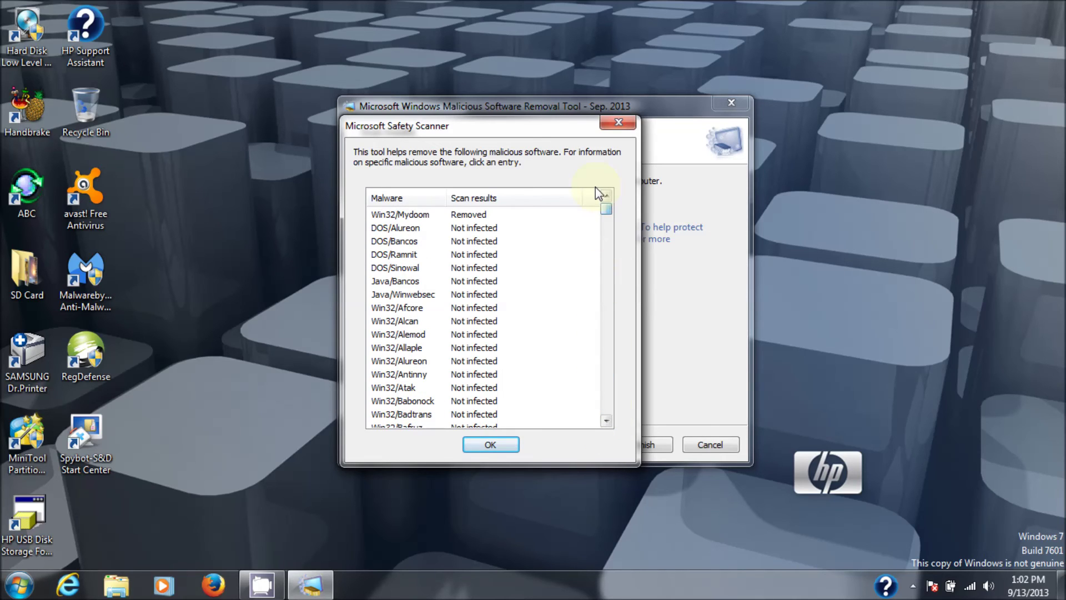